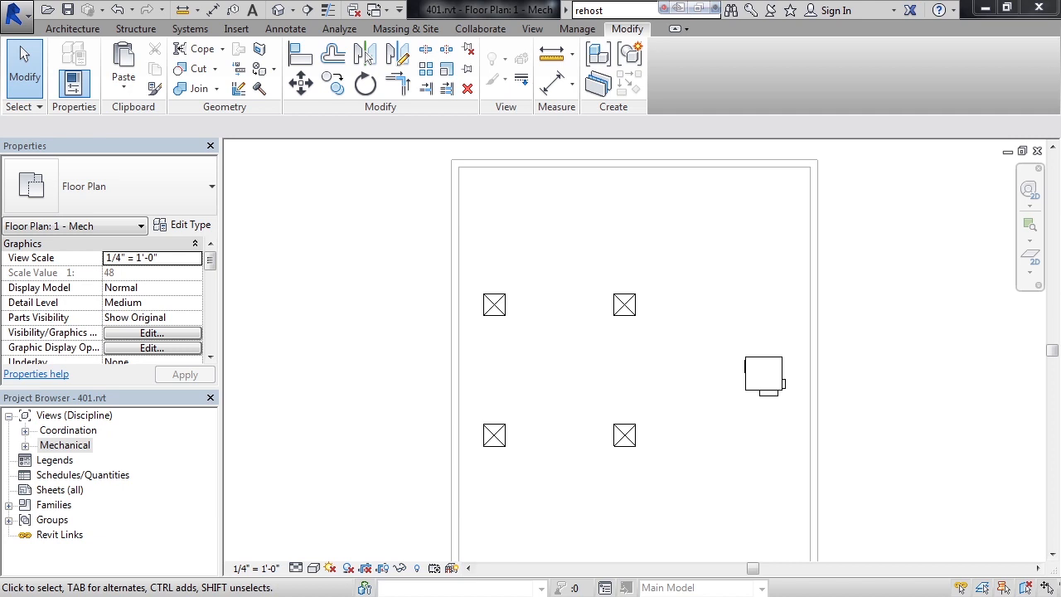
Create a grouped linear array of the upper-right supply diffuser with 4 members, spacing the 2nd member 4'-0" to the right.
left_click(626, 308)
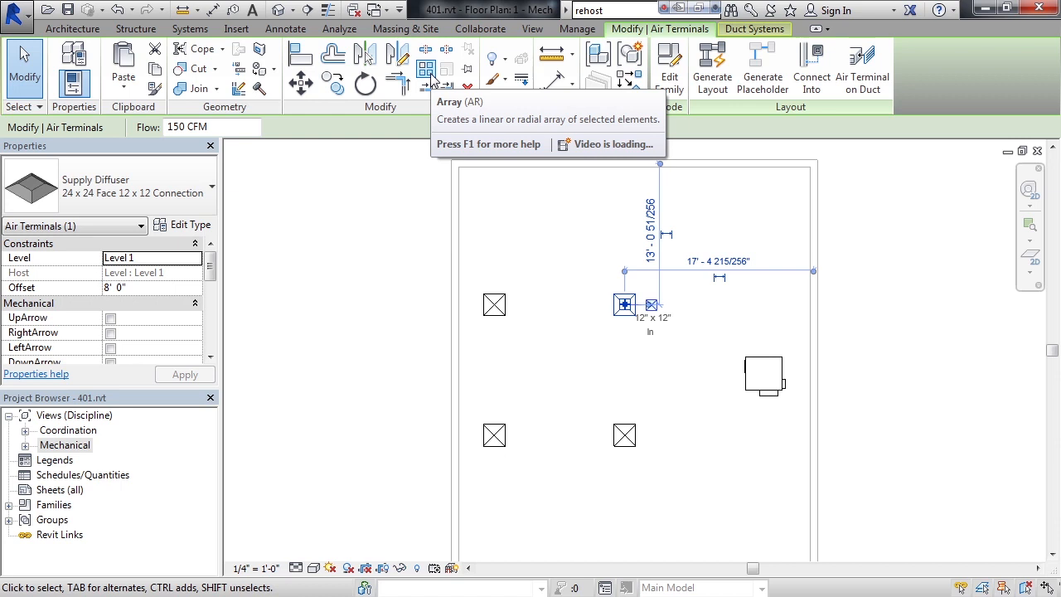
left_click(431, 76)
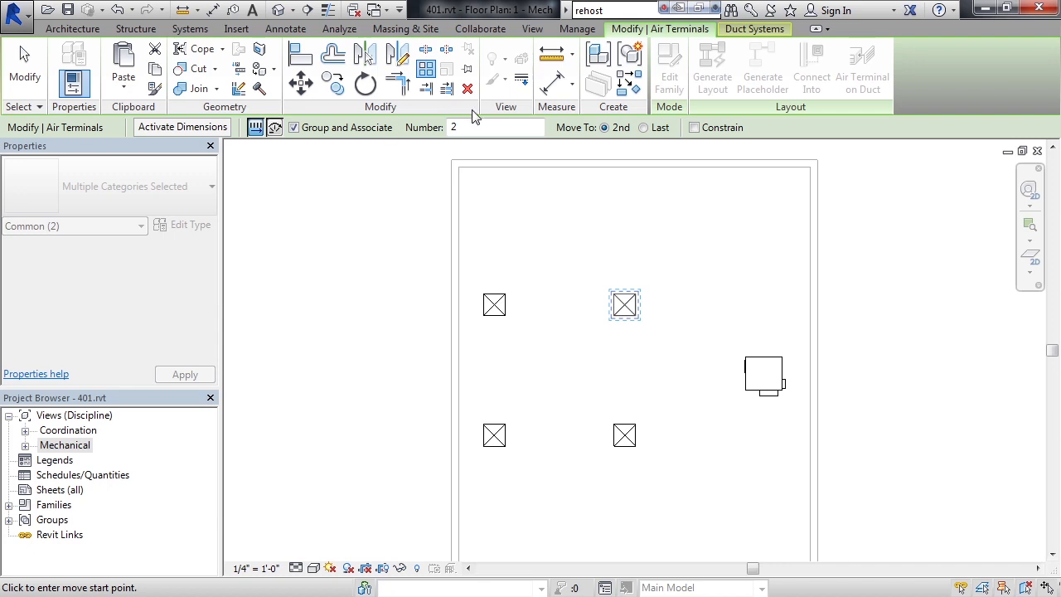
left_click(477, 131)
type("4")
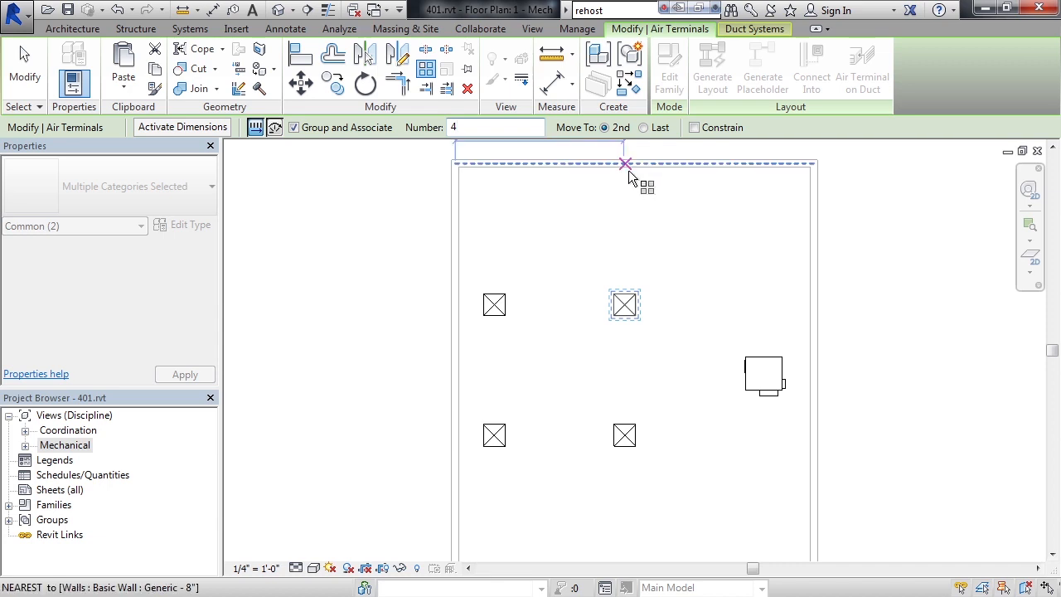
left_click(625, 306)
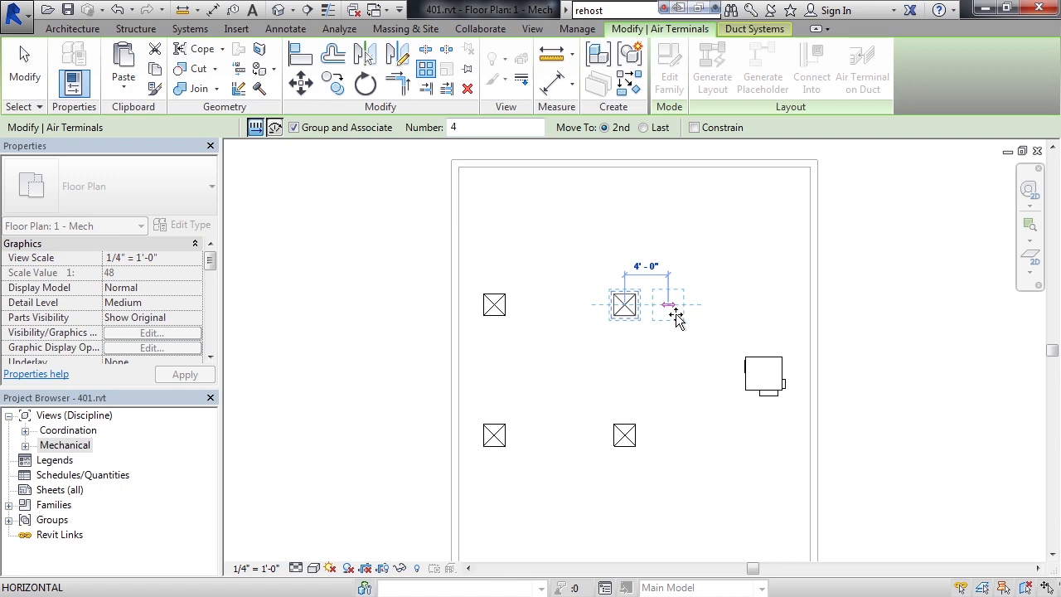
left_click(672, 315)
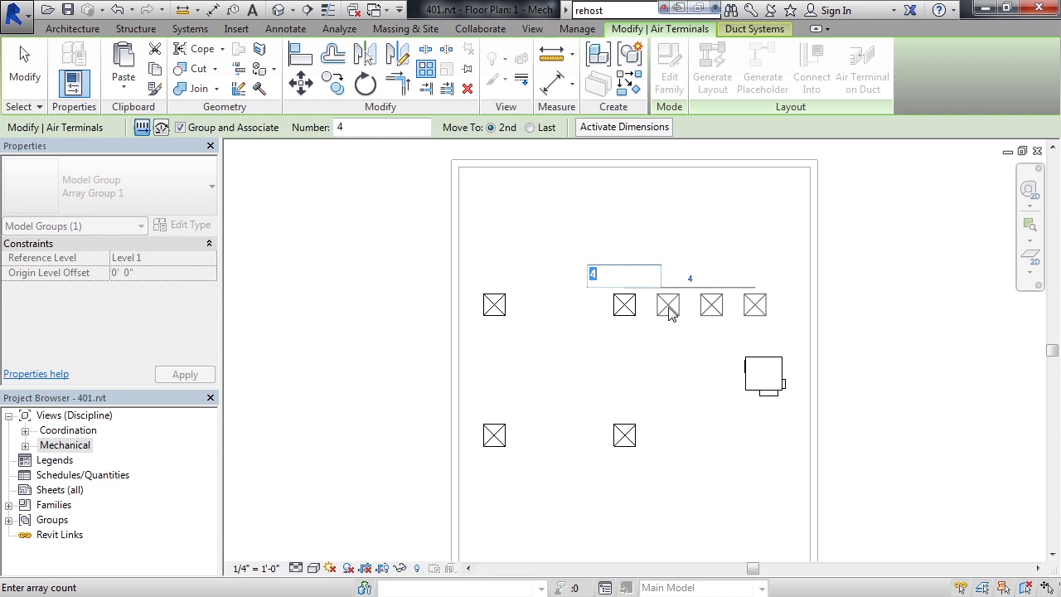
Set the member count of the new diffuser array to 5.
type("5")
key("Return")
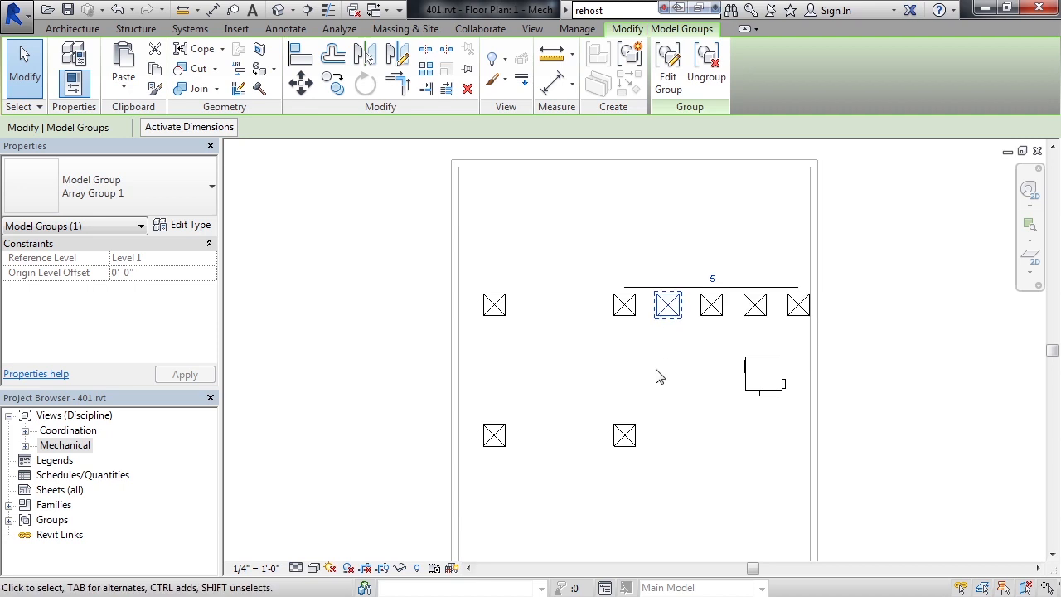
key("Escape")
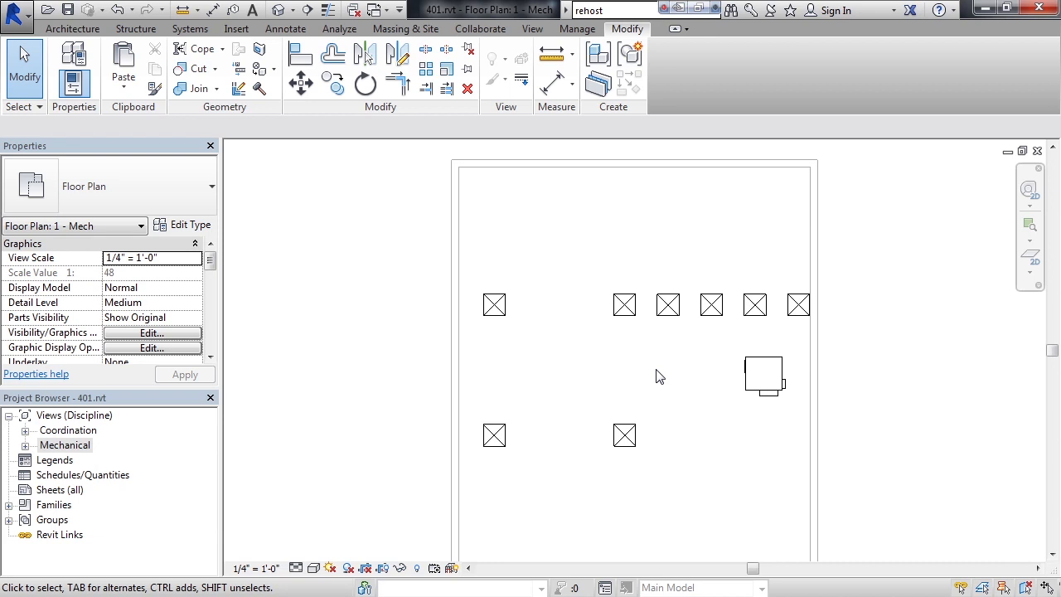
Reduce the upper diffuser array's count to 4 and activate the selected member's temporary dimensions.
left_click(670, 318)
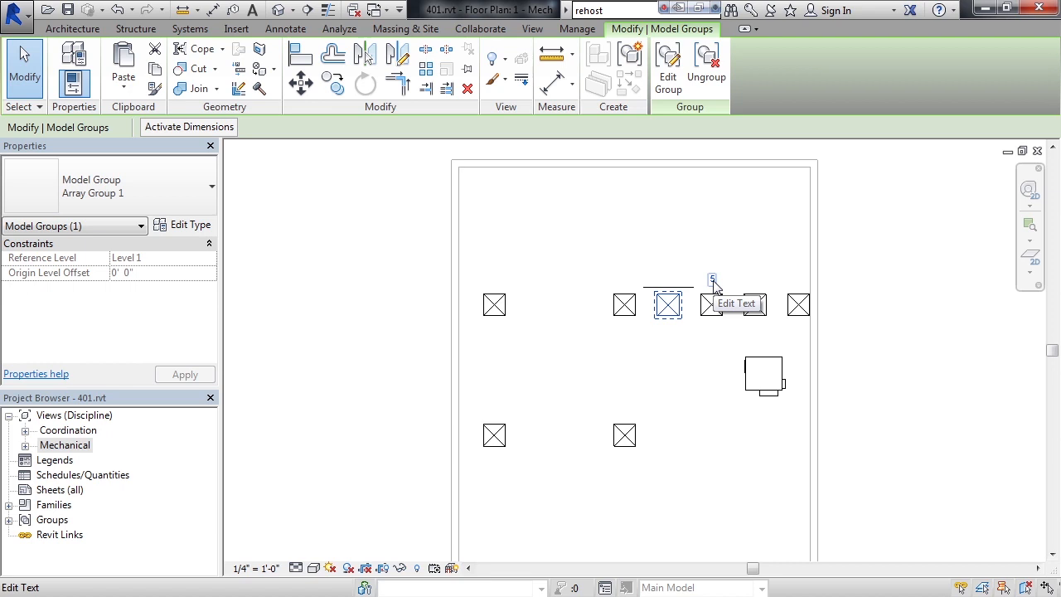
left_click(712, 279)
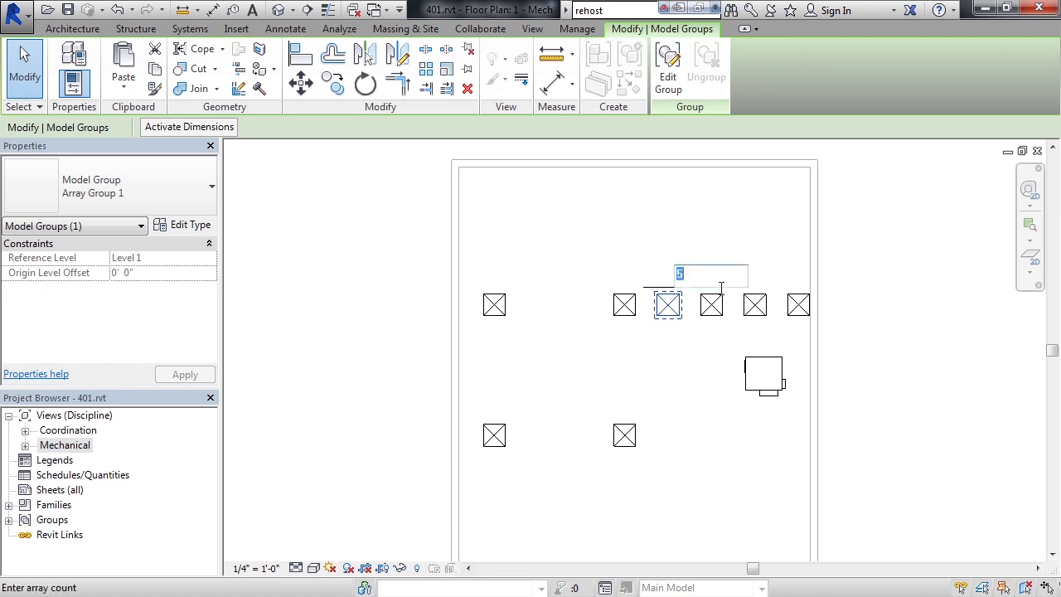
type("4")
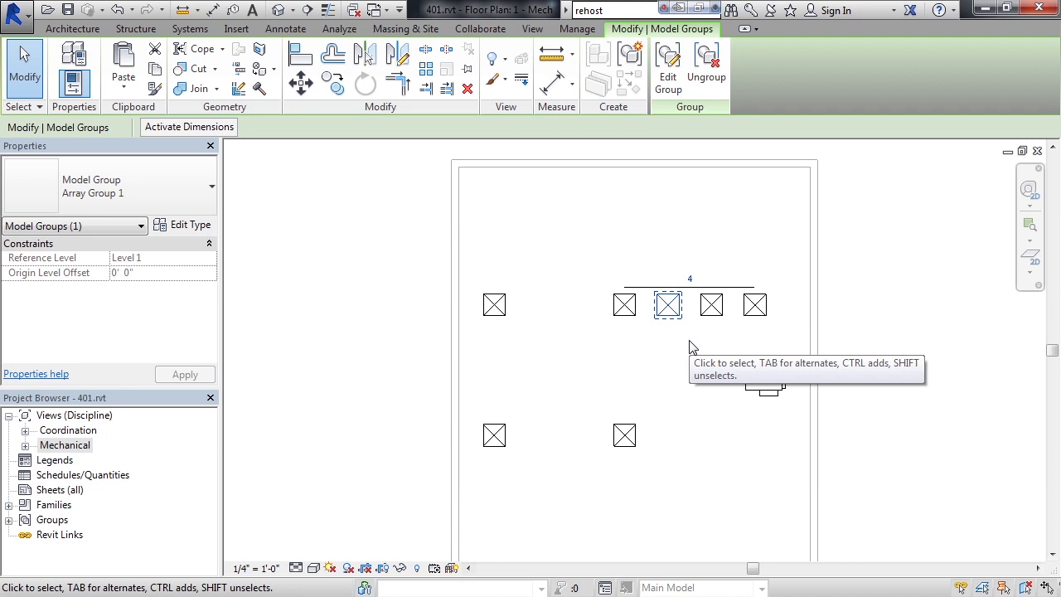
left_click(189, 128)
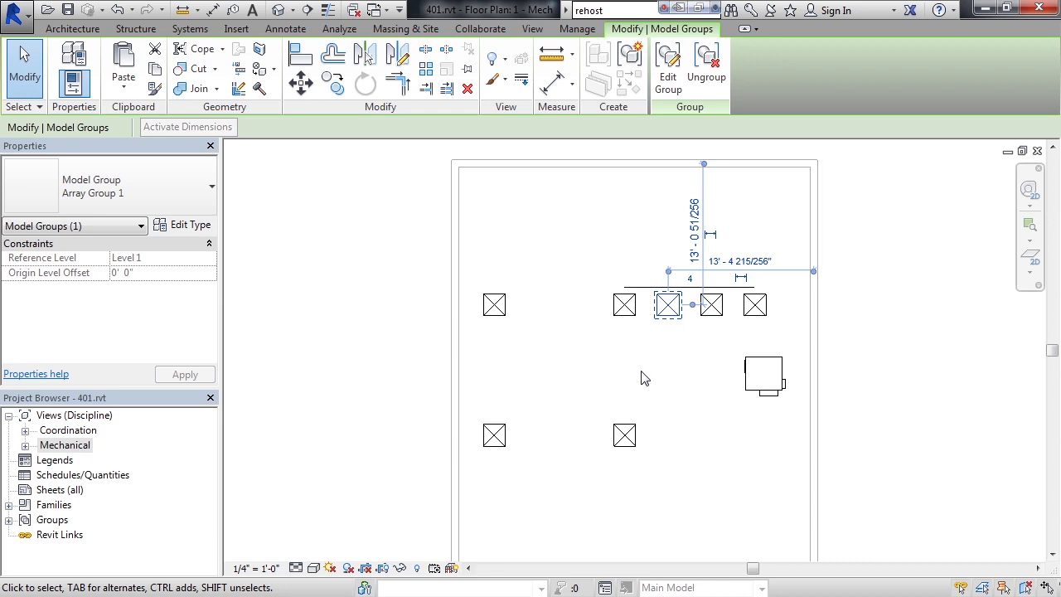
key("Escape")
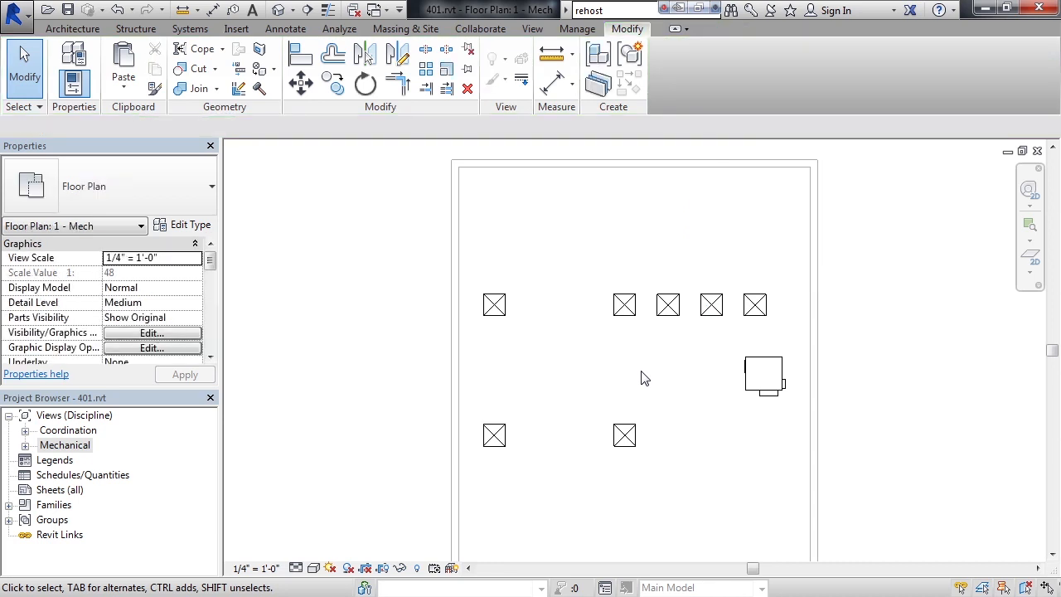
Ungroup the second diffuser of the upper array and select its right-hand neighbour to check whether it is still associated.
left_click(669, 308)
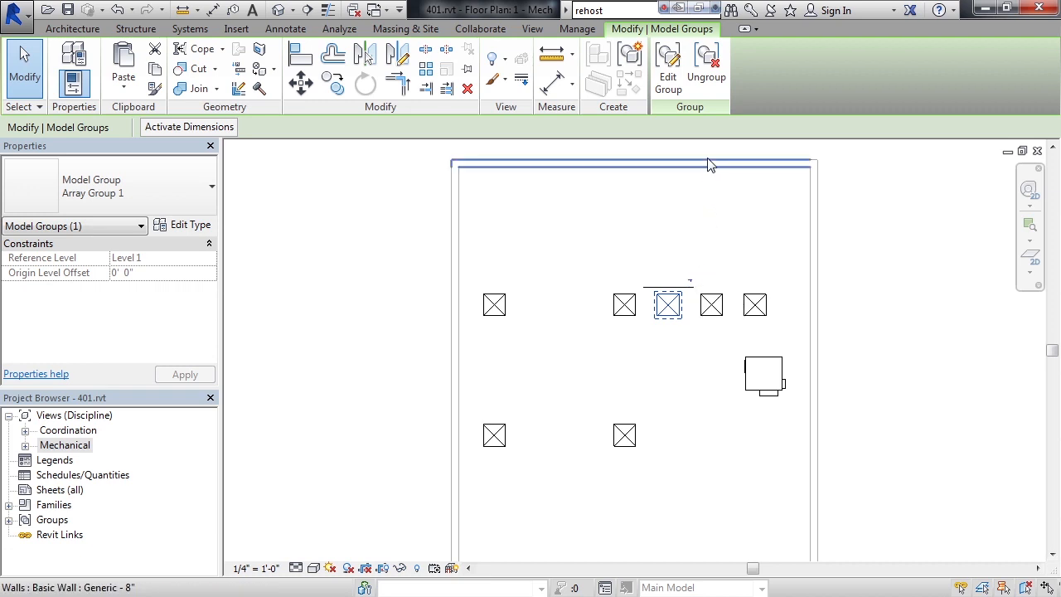
left_click(709, 78)
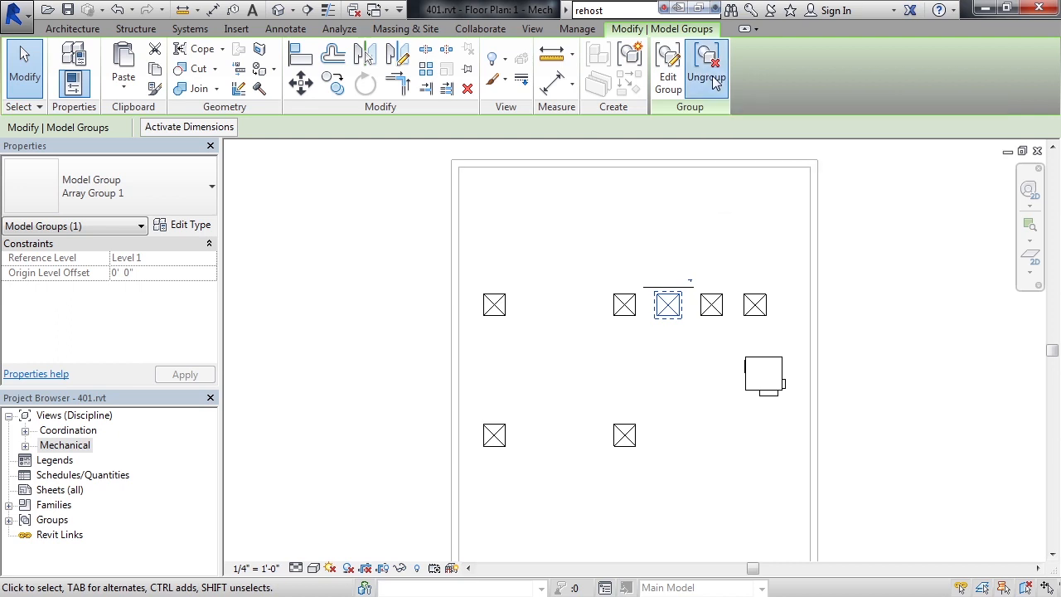
left_click(684, 379)
left_click(718, 313)
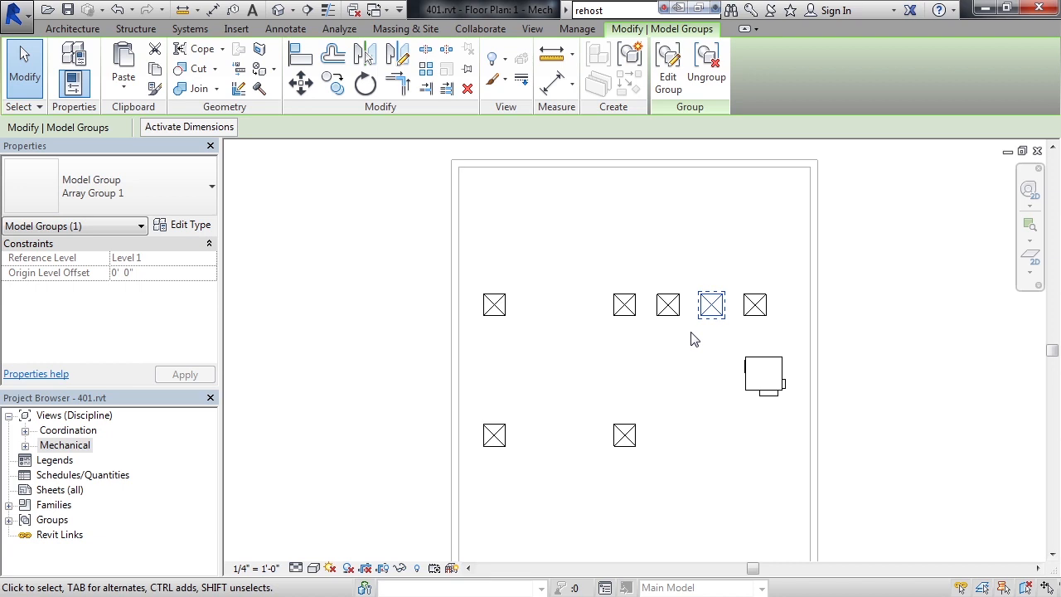
key("Escape")
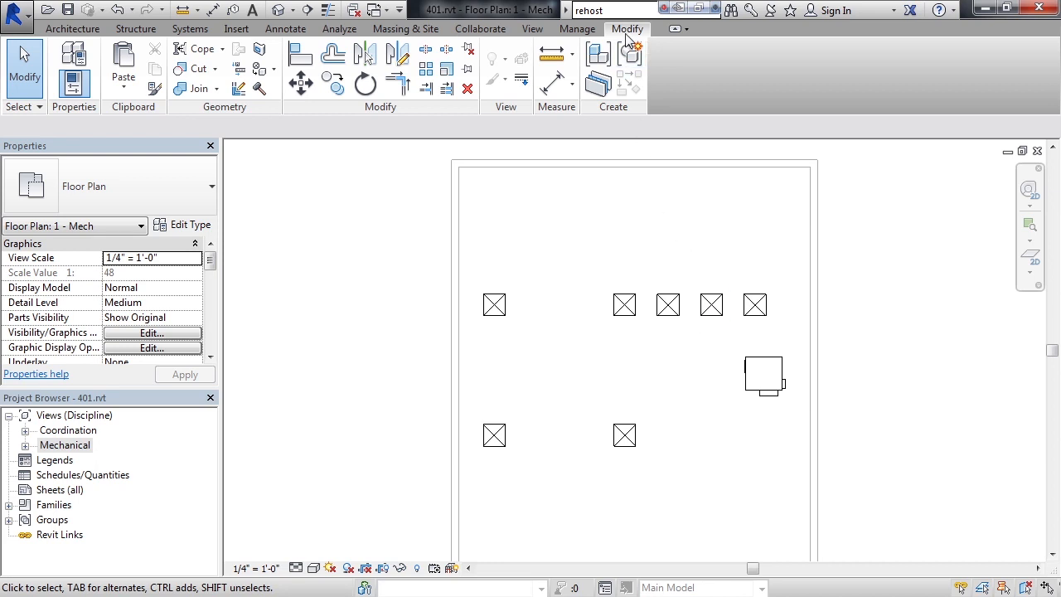
Array the lower-right supply diffuser as a grouped row of 4 members, placing the last one 15'-0" to the right.
left_click(427, 71)
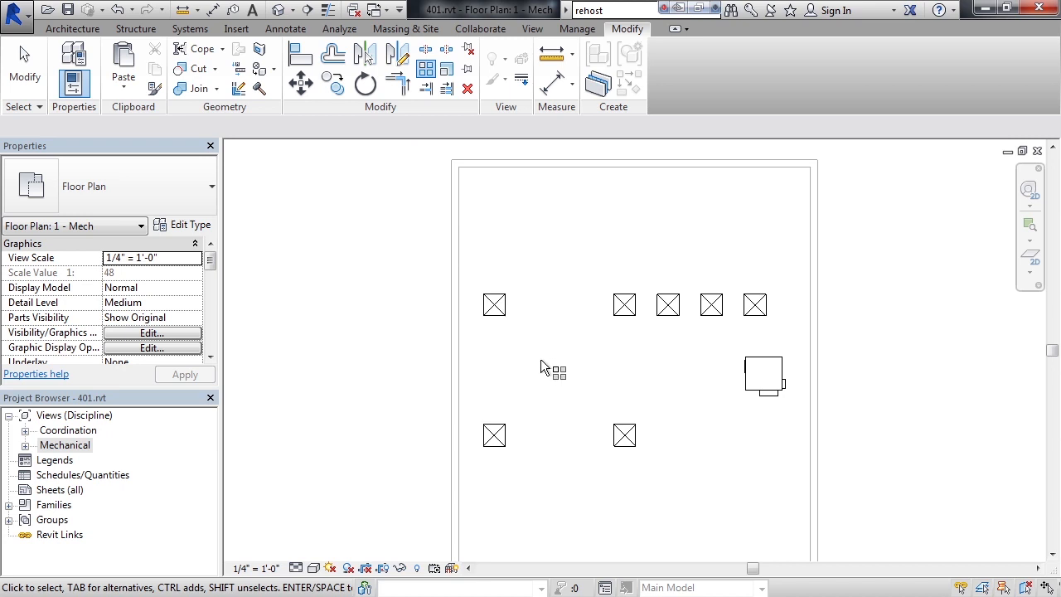
left_click(627, 446)
key("Return")
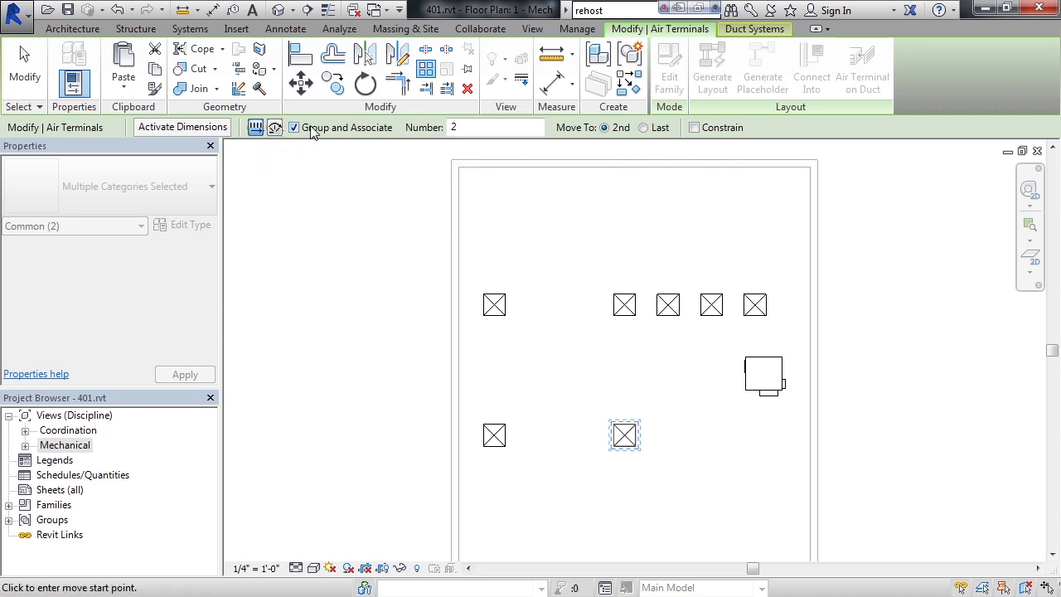
left_click_drag(466, 130, 439, 128)
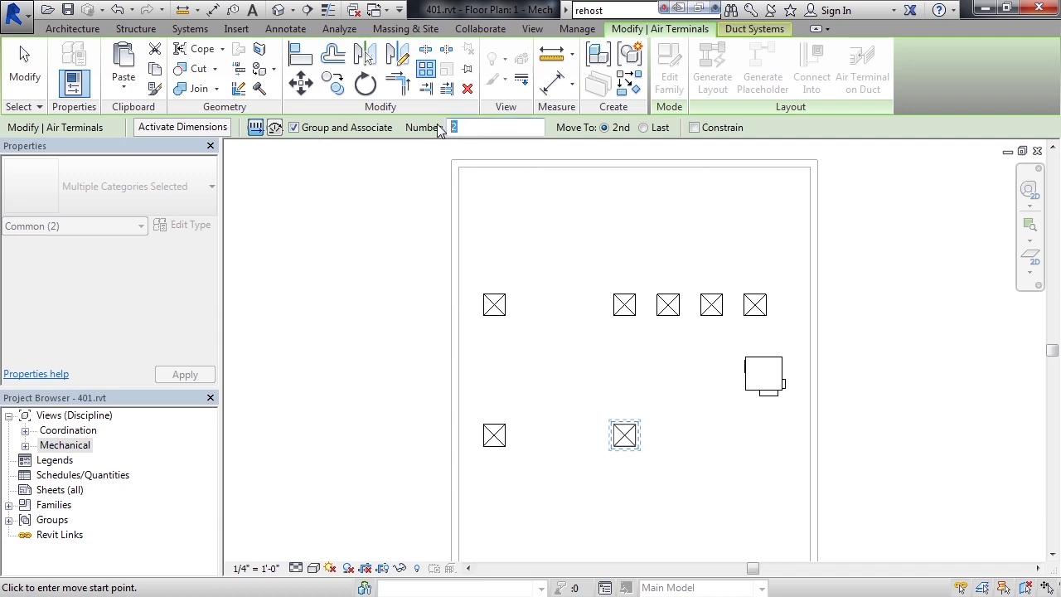
type("4")
left_click(645, 130)
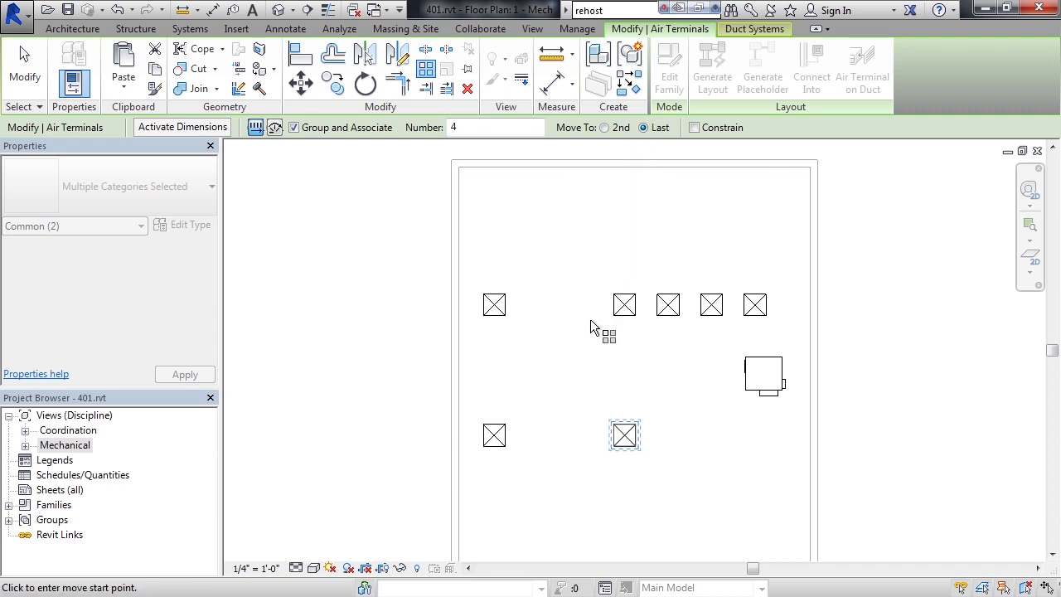
left_click(625, 437)
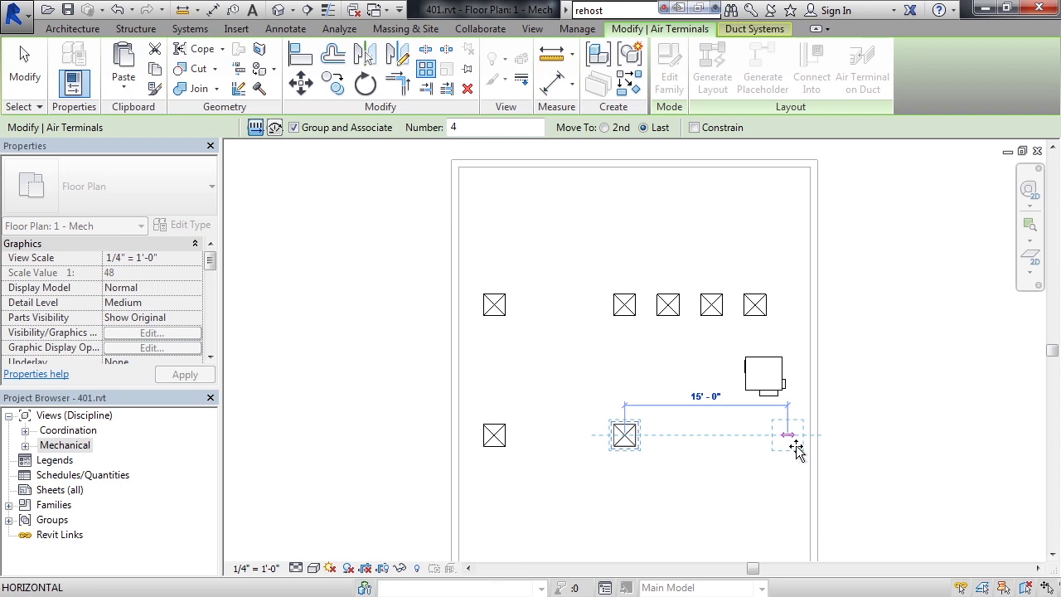
left_click(794, 447)
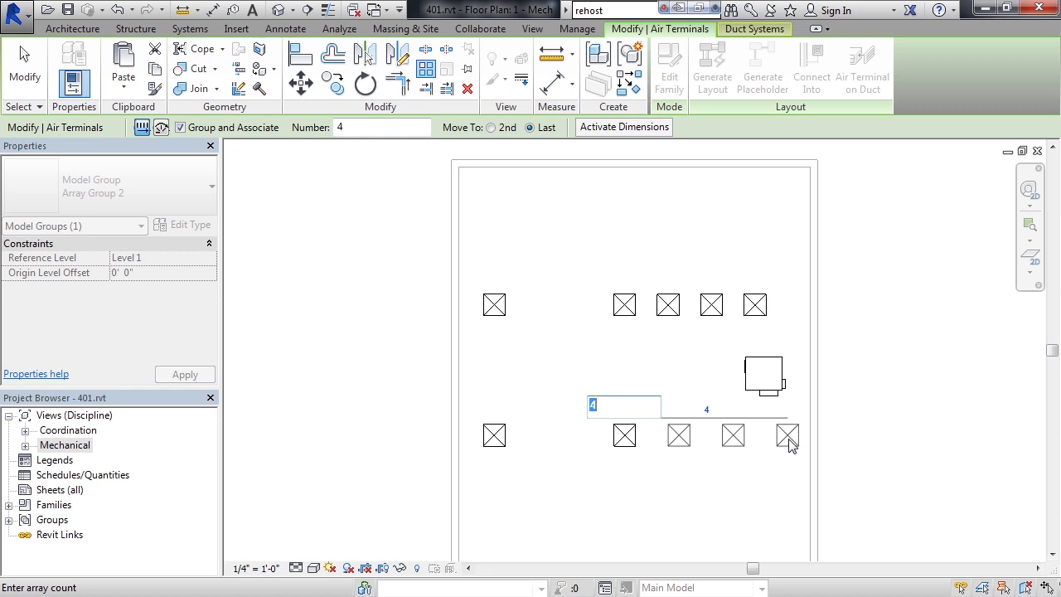
key("Return")
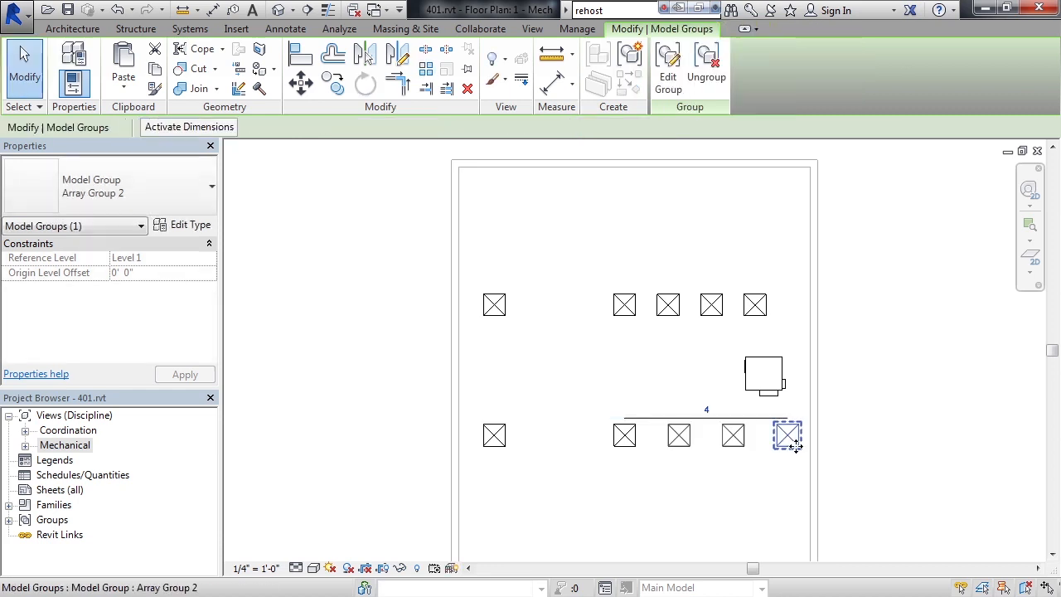
left_click(642, 503)
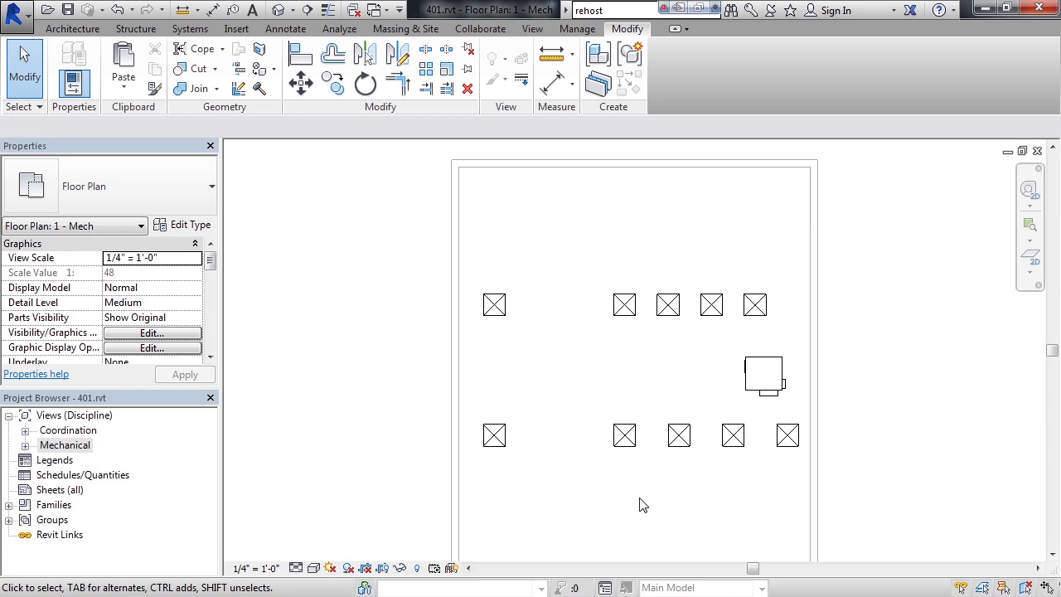
Set the lower diffuser array's count to 3.
left_click(685, 441)
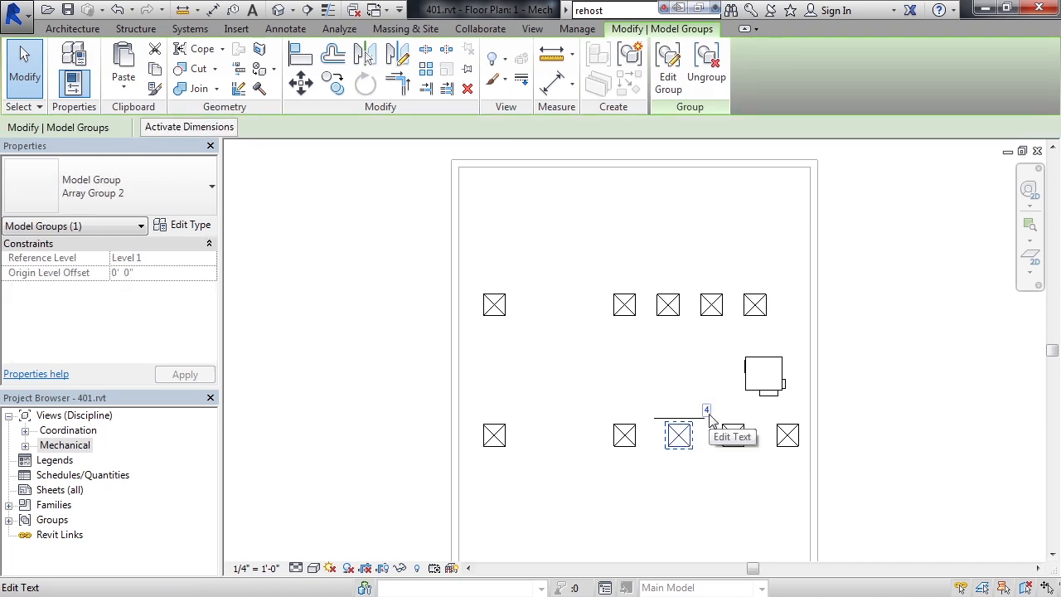
left_click(706, 411)
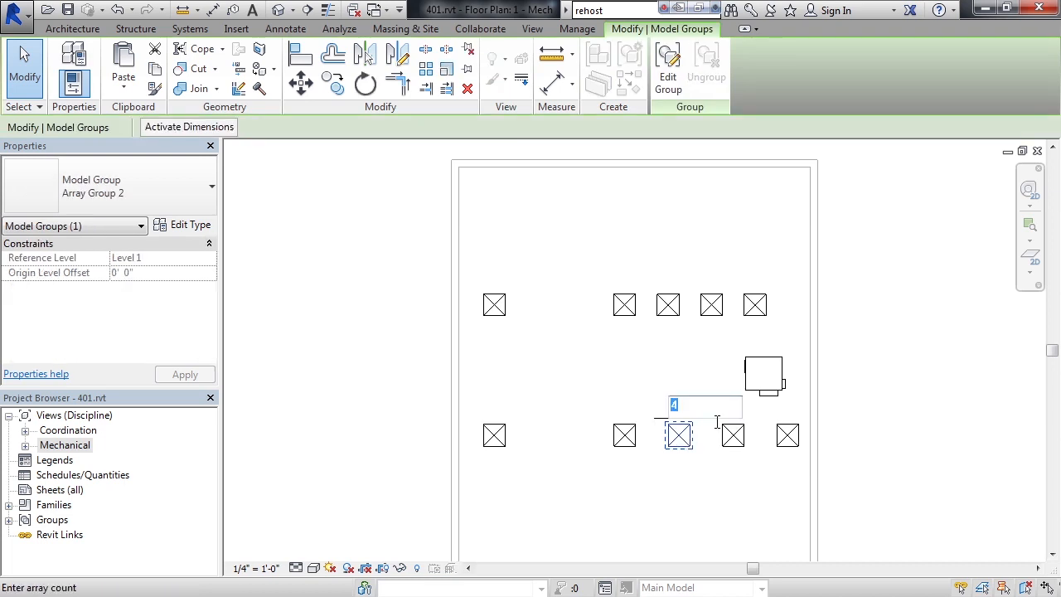
type("3")
key("Return")
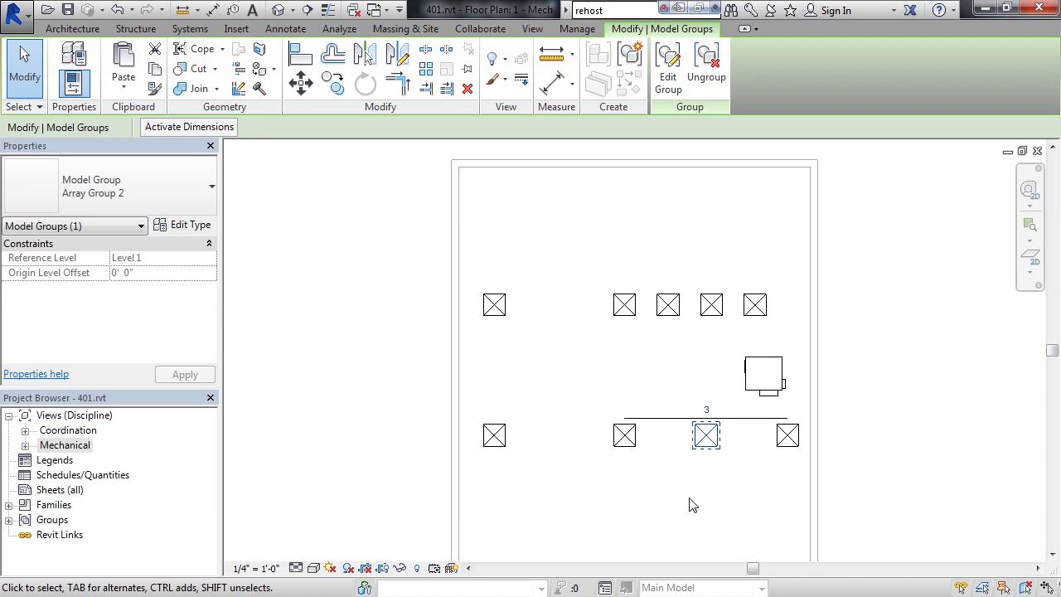
key("Escape")
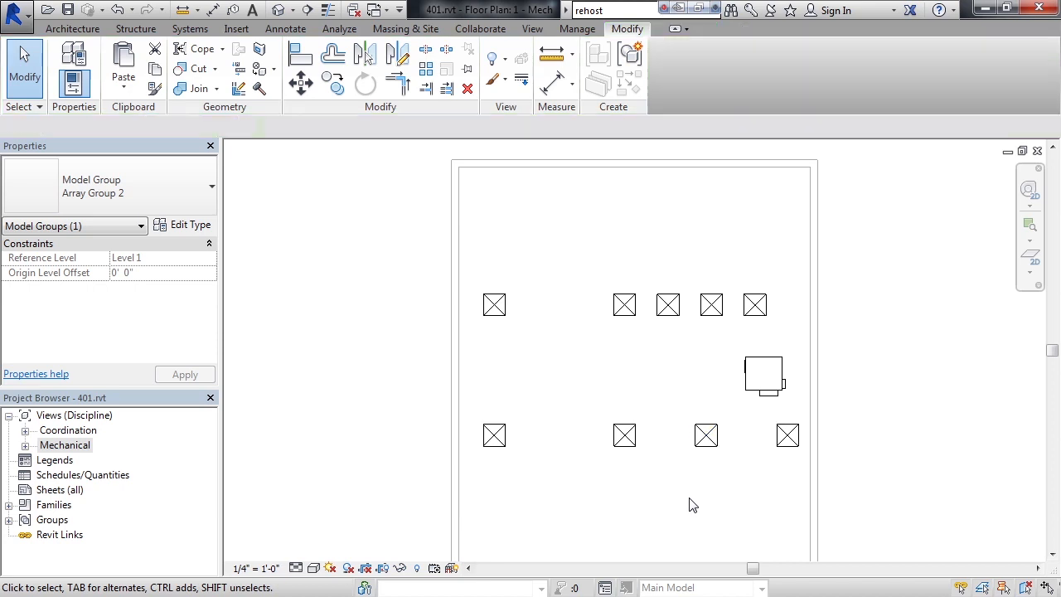